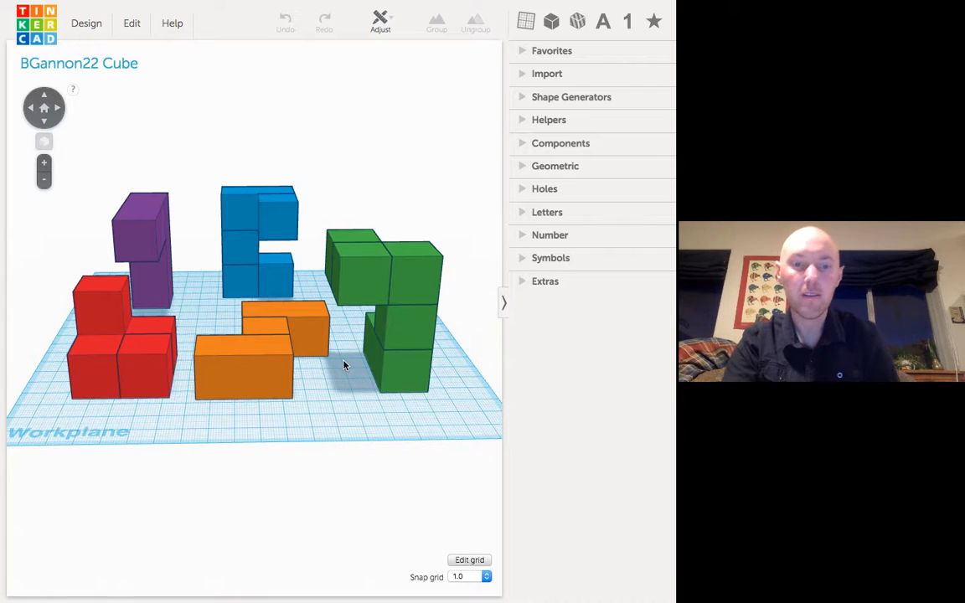
Move the green piece farther back on the workplane, away from the front edge.
right_click_drag(343, 364, 373, 394)
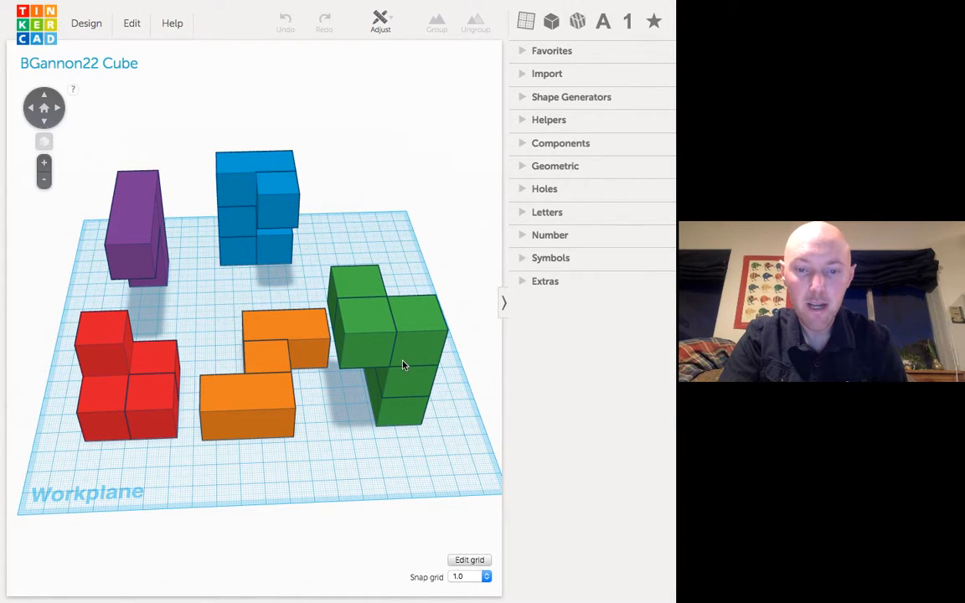
right_click_drag(403, 364, 404, 334)
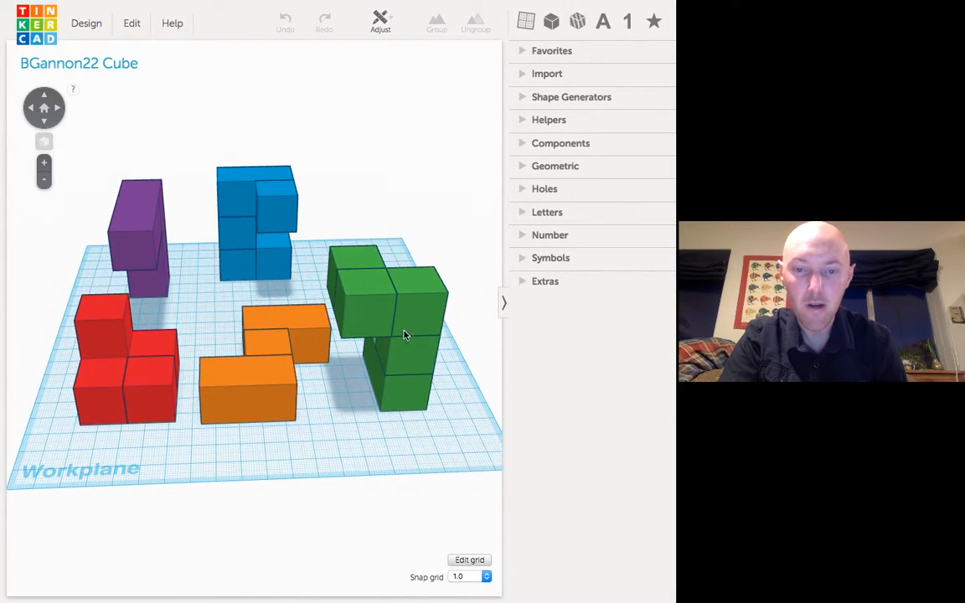
left_click(412, 326)
left_click_drag(411, 327, 401, 253)
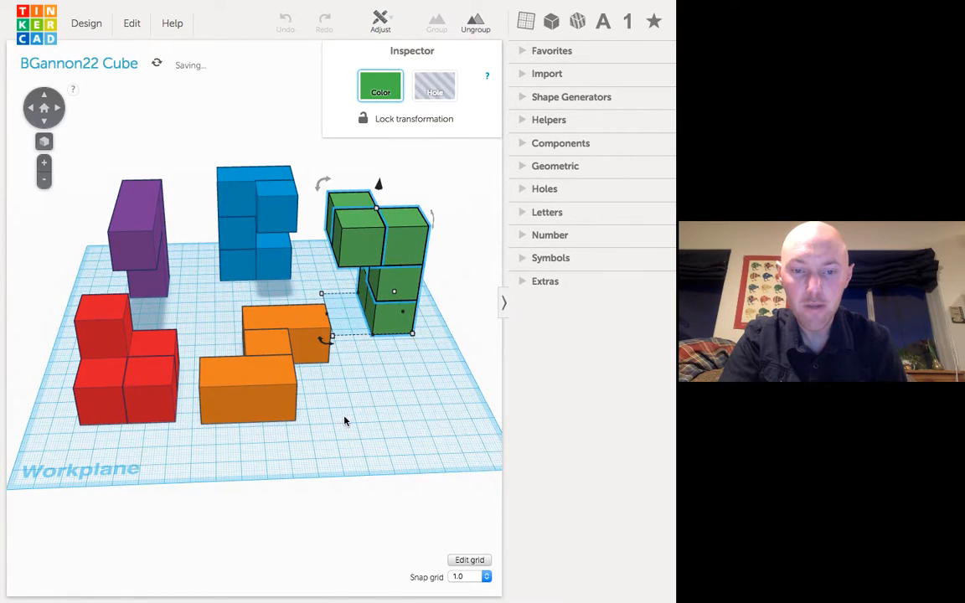
Rotate the purple piece a quarter turn so it lies flat, and lower it onto the workplane at 0.00 mm.
right_click_drag(345, 420, 321, 502)
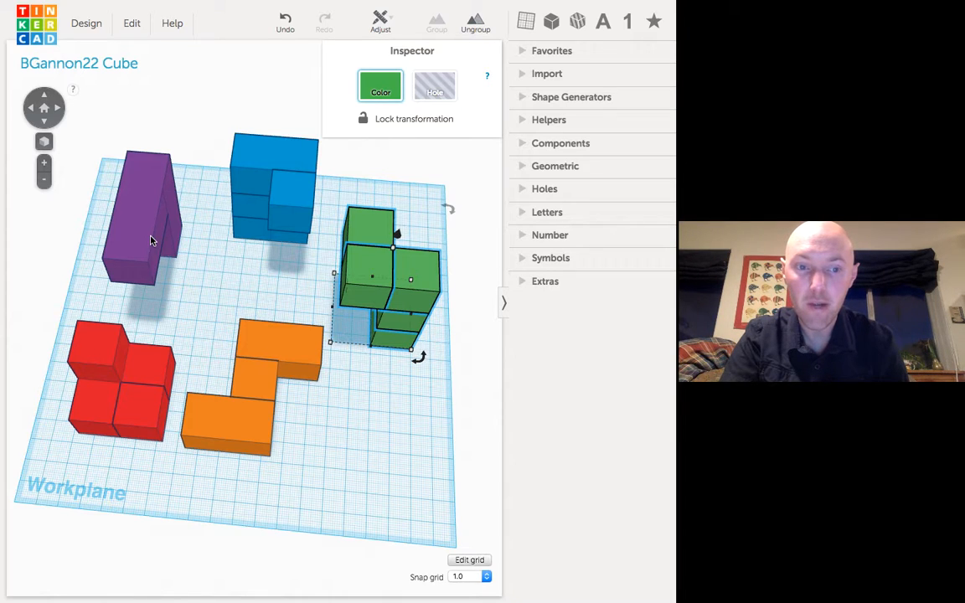
right_click_drag(189, 291, 208, 227)
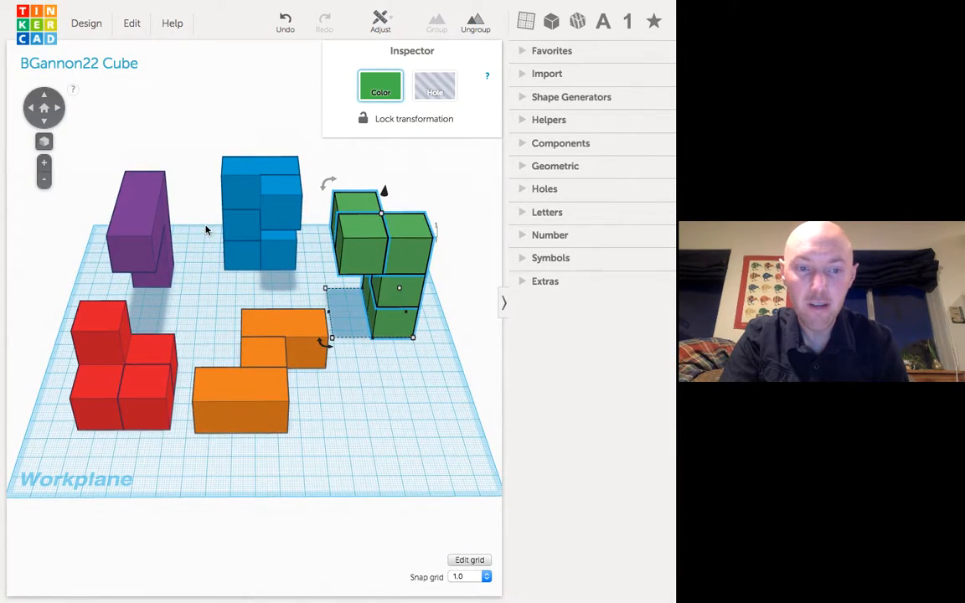
left_click(122, 221)
mouse_move(118, 161)
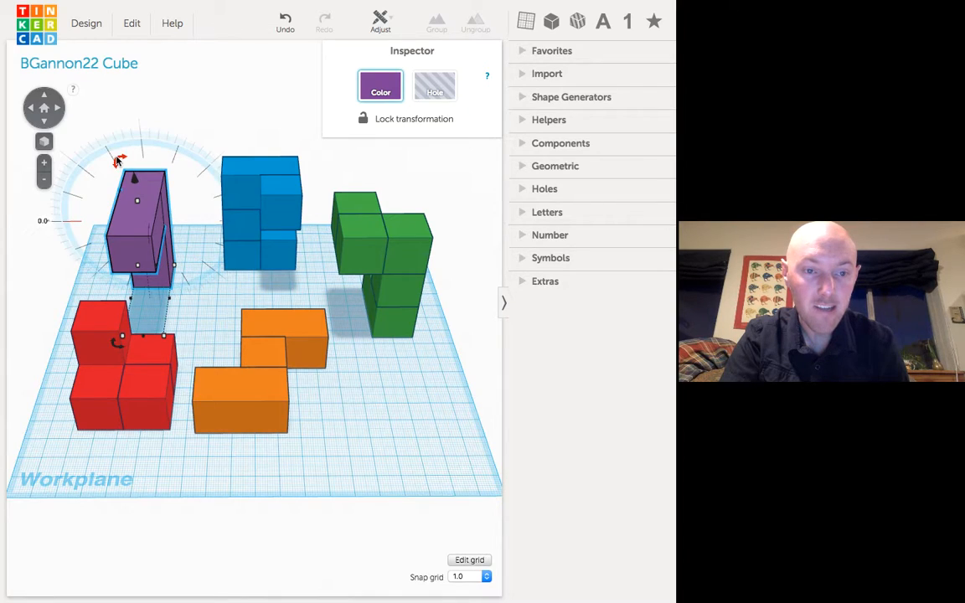
left_click_drag(121, 159, 199, 210)
right_click_drag(167, 294, 377, 289)
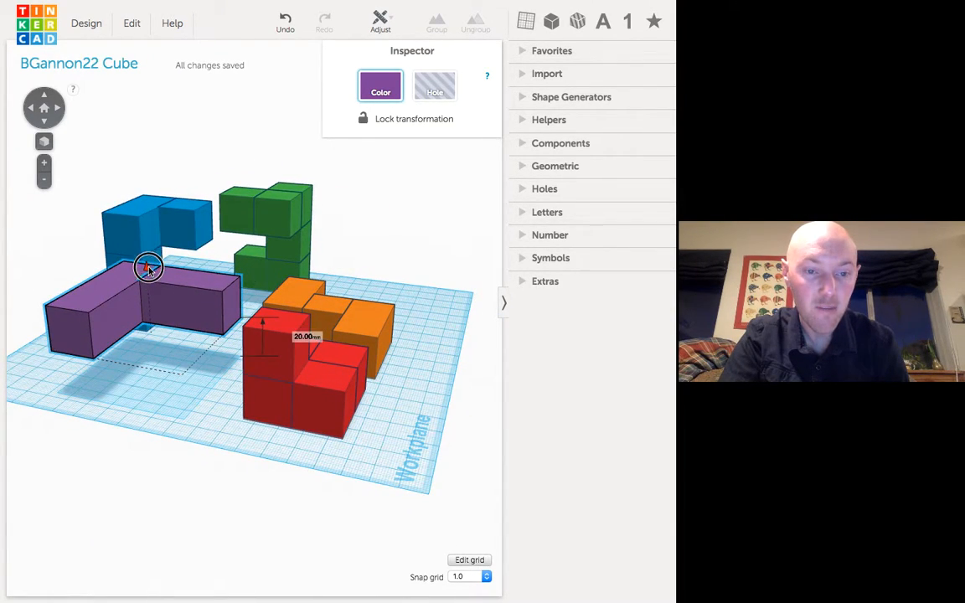
left_click_drag(147, 266, 152, 312)
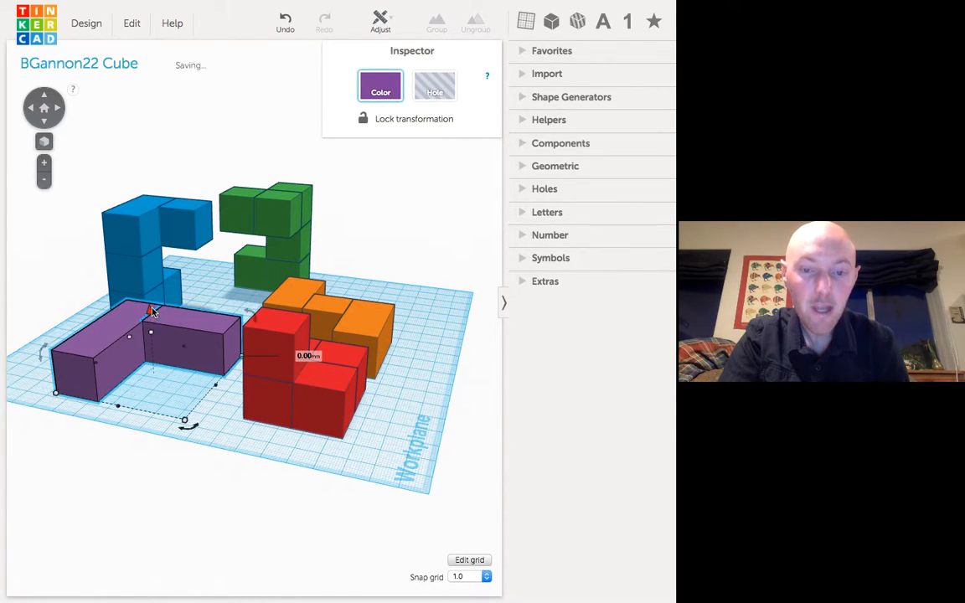
left_click(384, 451)
Tip the green piece a quarter turn onto its side and lower it onto the workplane.
right_click_drag(298, 302, 303, 270)
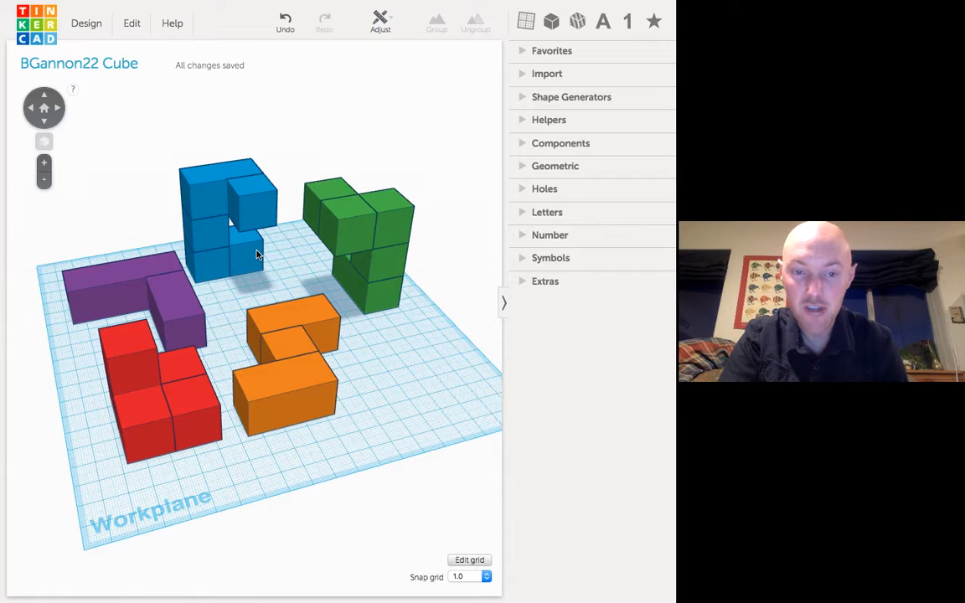
left_click(391, 239)
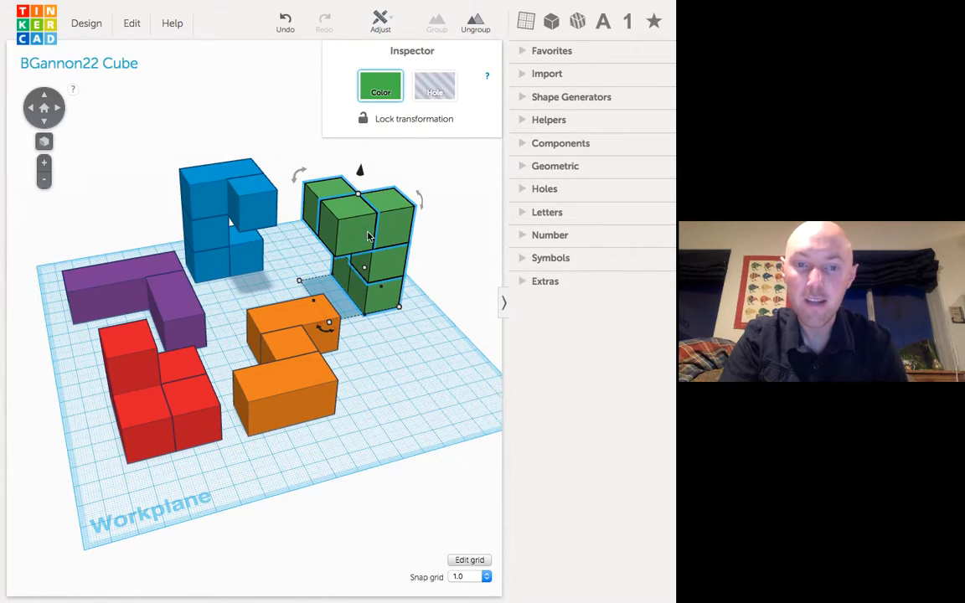
left_click_drag(304, 189, 391, 182)
right_click_drag(382, 327, 123, 348)
right_click_drag(457, 367, 335, 293)
left_click(275, 295)
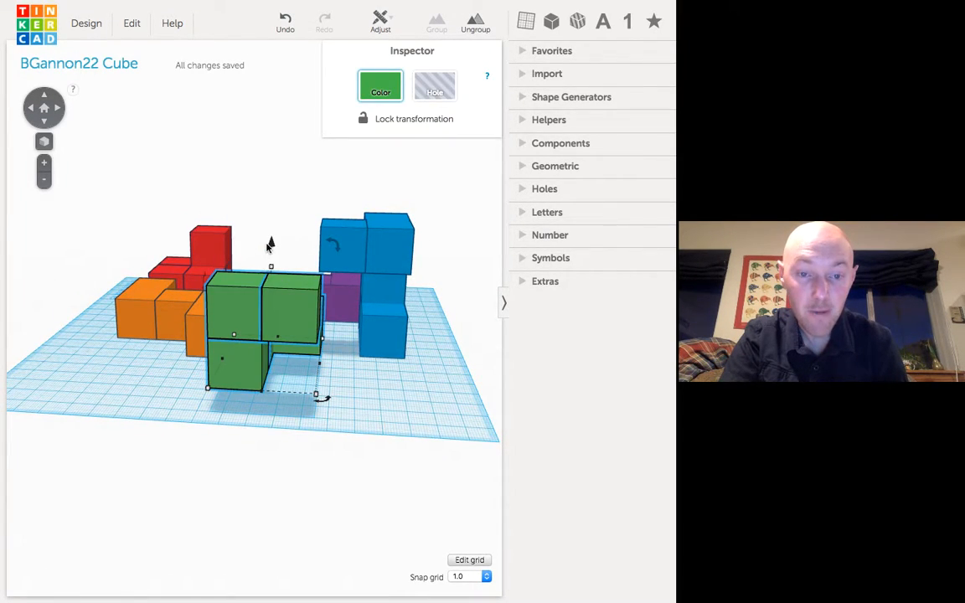
left_click_drag(269, 243, 272, 270)
Spread the green, orange, red and purple pieces apart on the workplane so they no longer crowd each other.
right_click_drag(288, 369, 459, 362)
right_click_drag(319, 394, 331, 499)
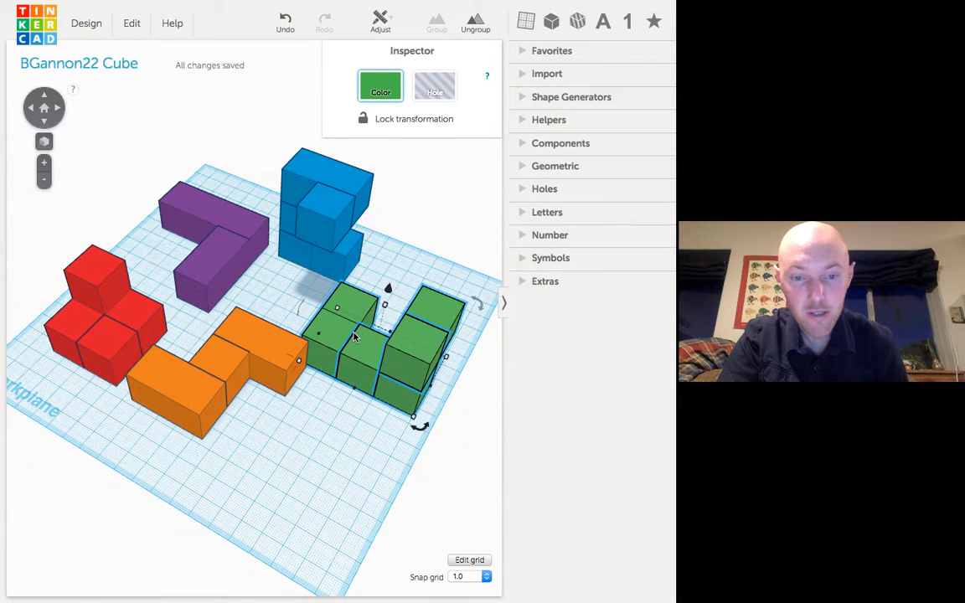
mouse_move(344, 350)
left_mouse_down()
mouse_move(360, 338)
mouse_move(361, 348)
left_mouse_up()
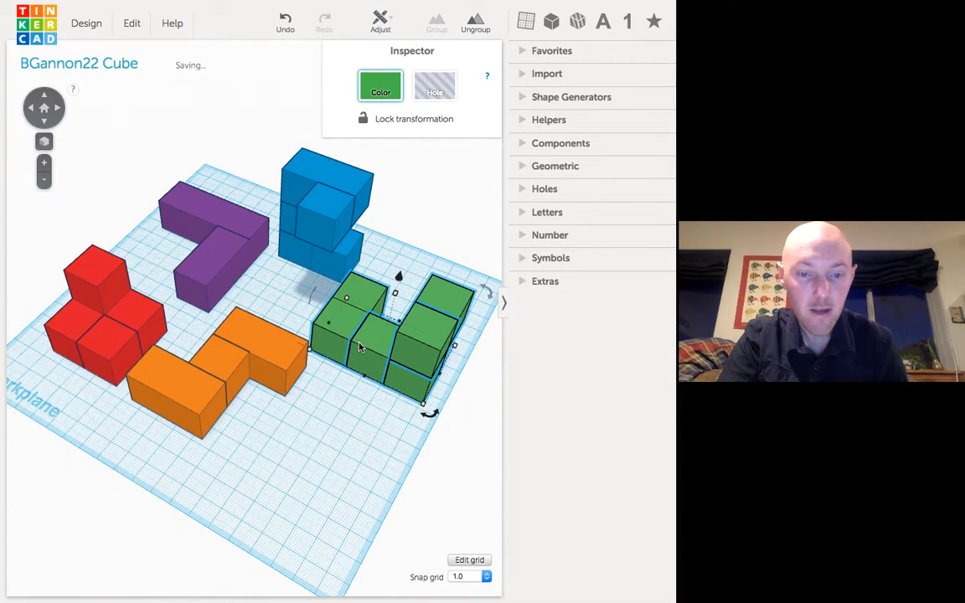
left_click_drag(233, 370, 291, 431)
left_click_drag(81, 320, 138, 367)
left_click(176, 261)
left_click_drag(176, 267, 226, 251)
Lay the blue piece down with a quarter turn and lower it onto the workplane.
left_click(313, 215)
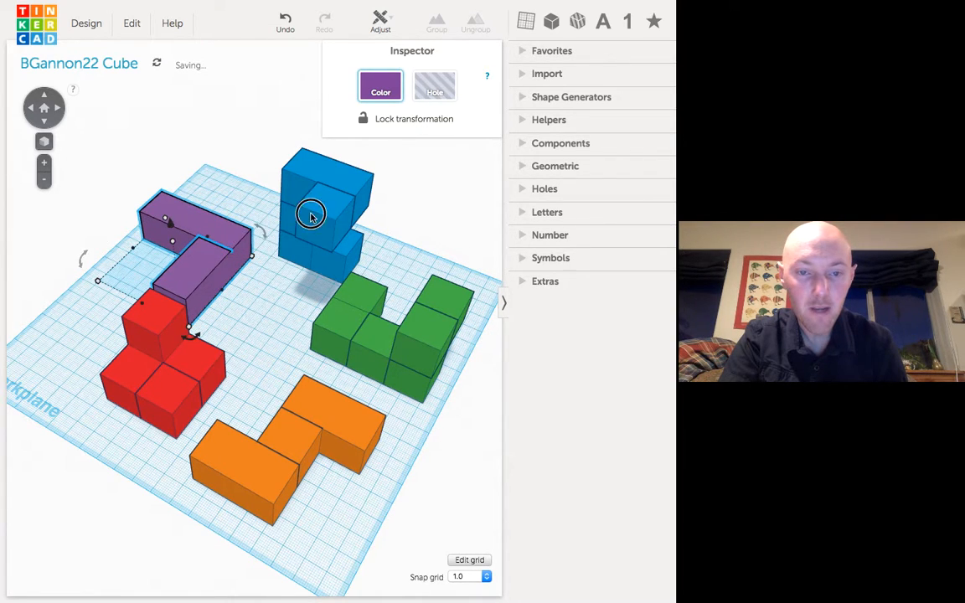
right_click_drag(233, 276, 134, 230)
left_click_drag(418, 210, 443, 313)
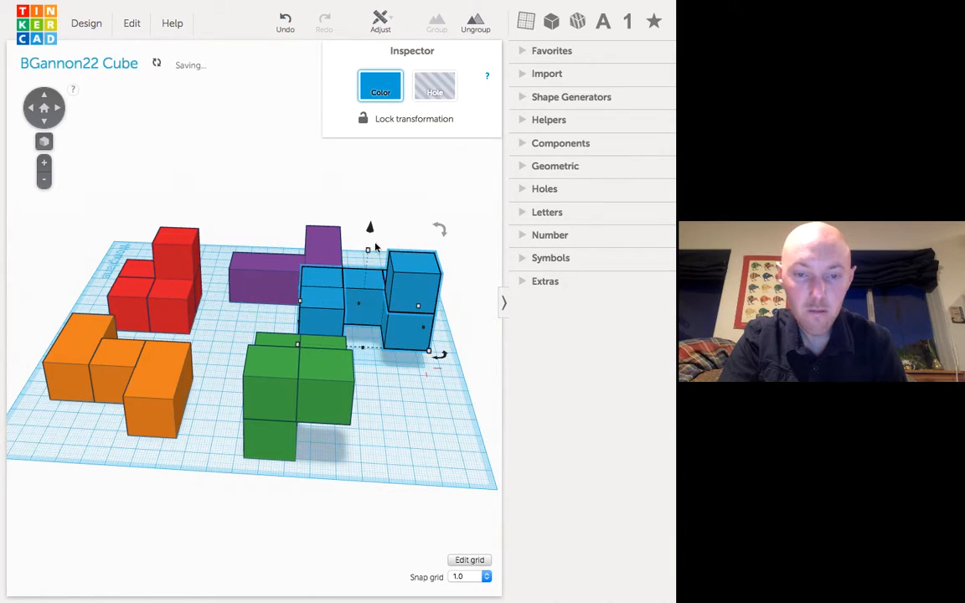
left_click_drag(370, 225, 371, 248)
left_click(377, 438)
right_click_drag(377, 437, 497, 526)
left_click_drag(133, 478, 228, 452)
left_click(140, 434)
Rotate the green piece another quarter turn so it rests on its three-cube row with both end cubes pointing up.
right_click_drag(136, 452, 269, 475)
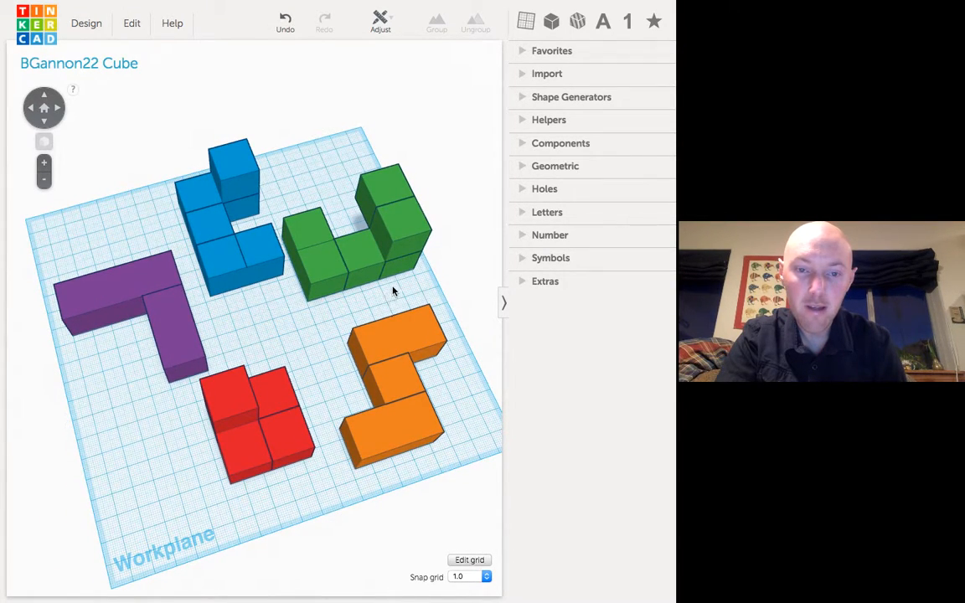
left_click(378, 266)
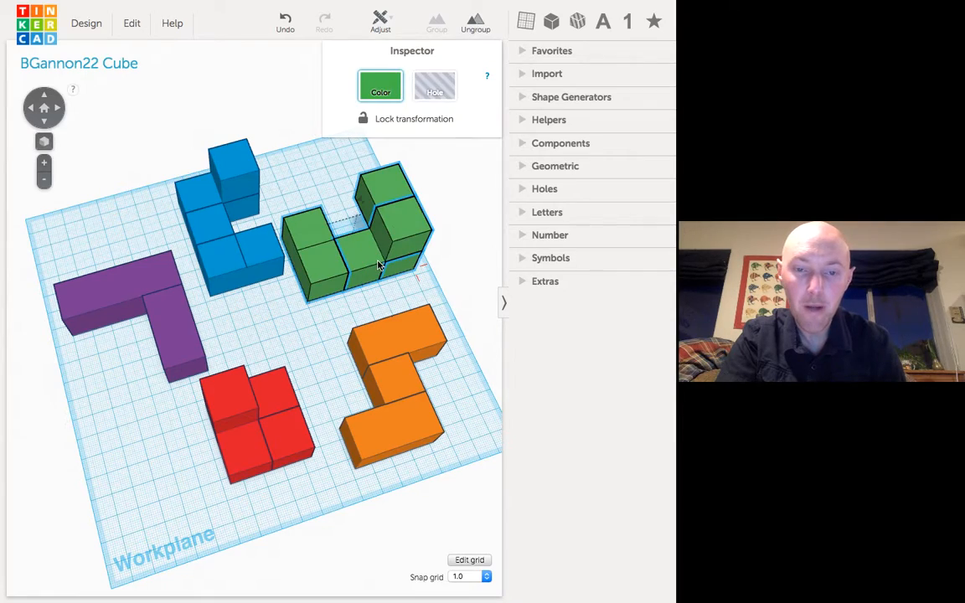
right_click_drag(444, 281, 277, 277)
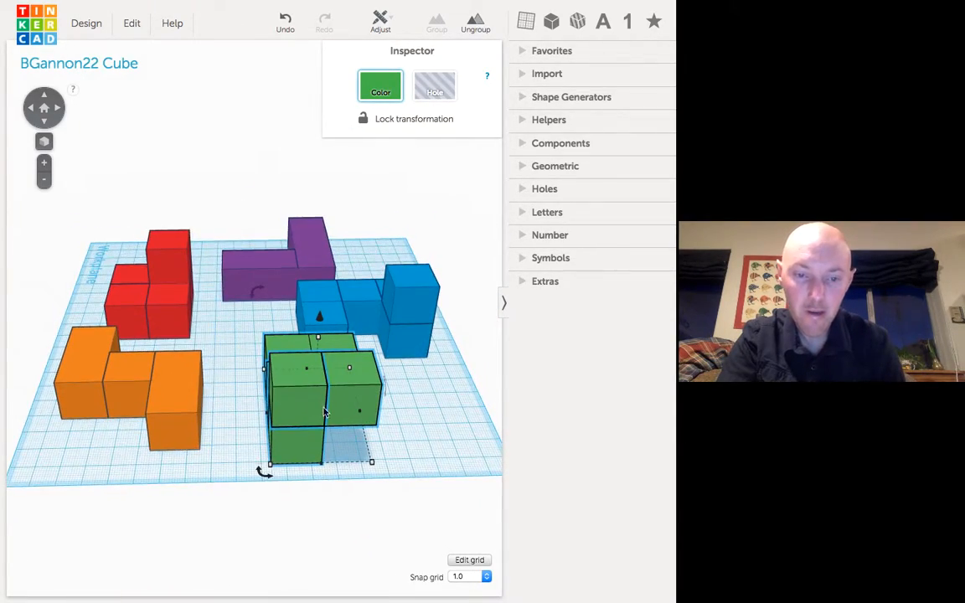
left_click_drag(256, 291, 251, 382)
Move the red piece toward the Workplane label and shift the purple, blue and orange pieces closer to it.
right_click_drag(277, 371, 307, 475)
scroll(307, 474, "down", 3)
left_click(261, 406)
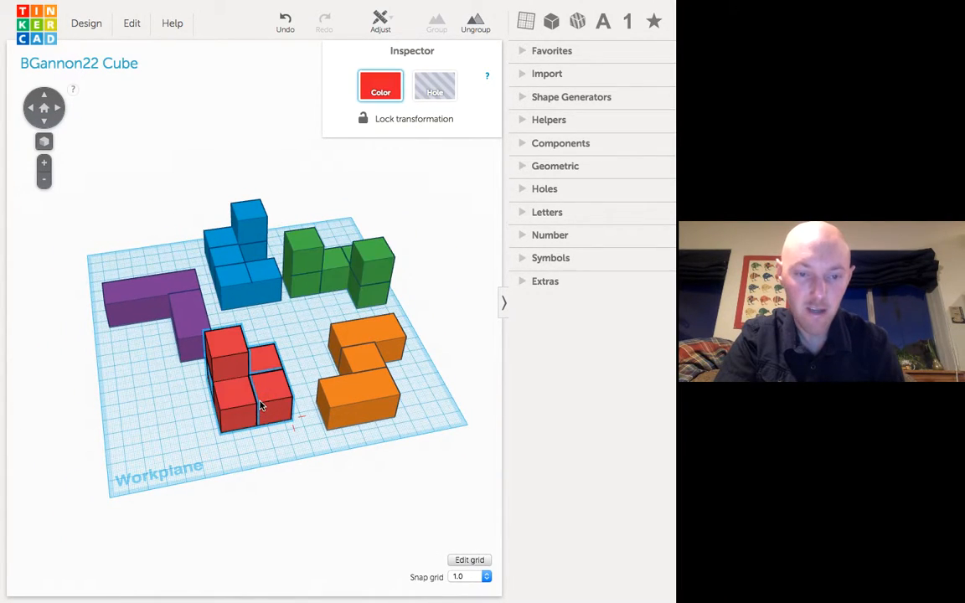
left_click_drag(261, 405, 222, 417)
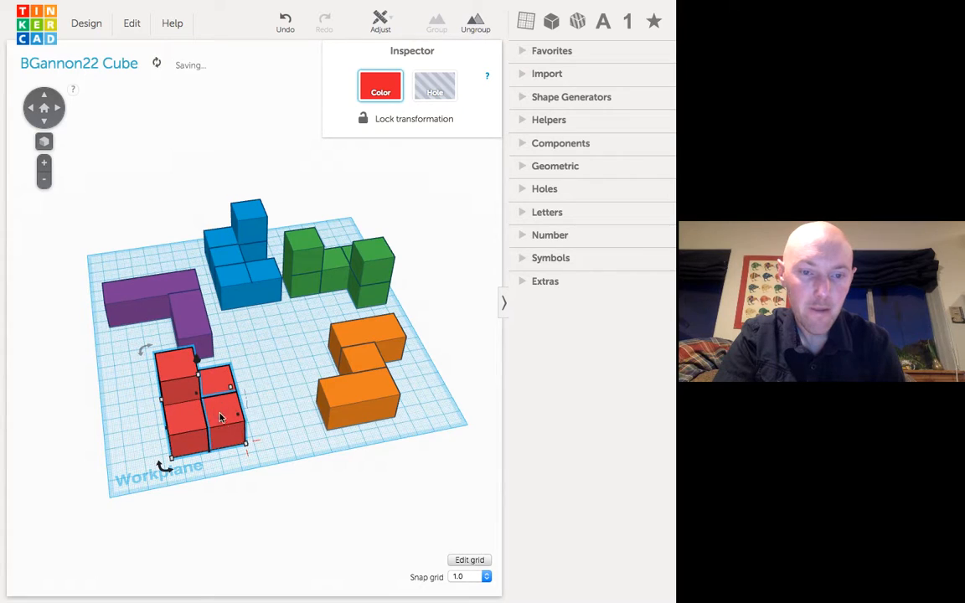
mouse_move(193, 336)
left_mouse_down()
mouse_move(208, 334)
mouse_move(208, 345)
left_mouse_up()
left_click_drag(240, 293, 257, 333)
left_click_drag(351, 348, 295, 383)
Nudge the orange and red pieces backward and the green piece forward to tighten the layout.
right_click_drag(295, 383, 286, 474)
left_click_drag(300, 429, 299, 414)
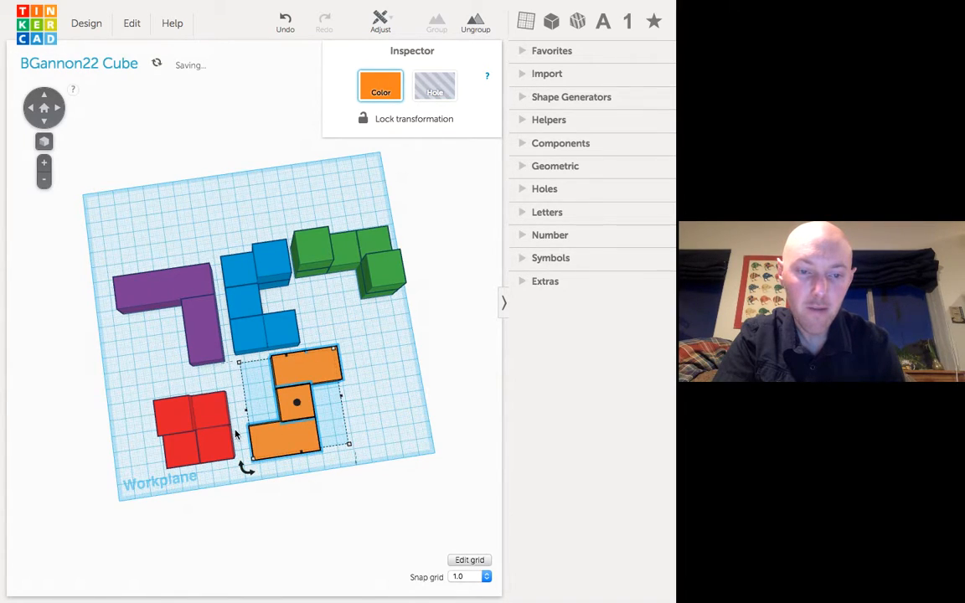
left_click_drag(218, 439, 223, 415)
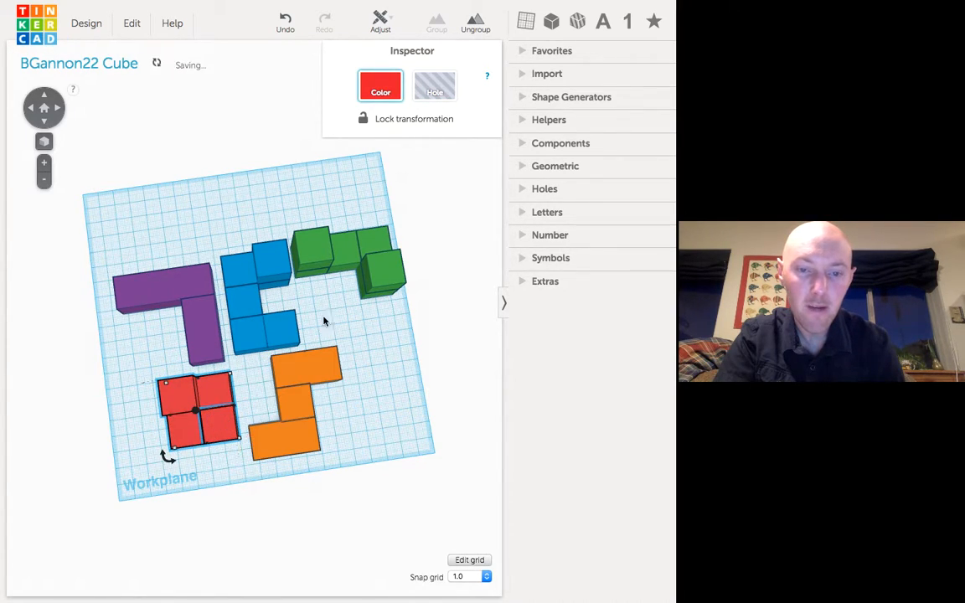
left_click_drag(355, 271, 353, 302)
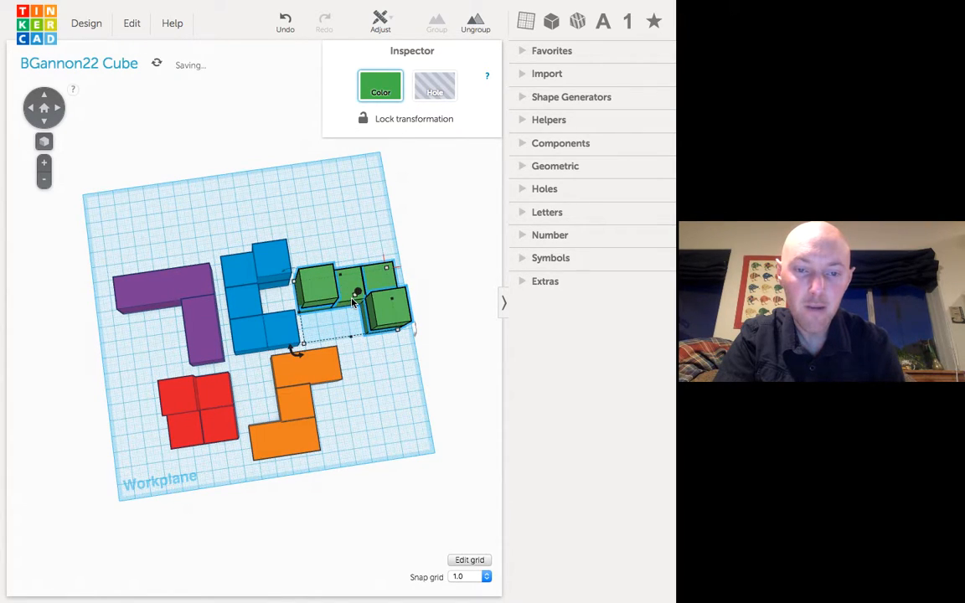
left_click(377, 379)
Expand the Tinkercad shape generators and the Geometric shapes to show the available Box shape.
right_click_drag(374, 375, 351, 272)
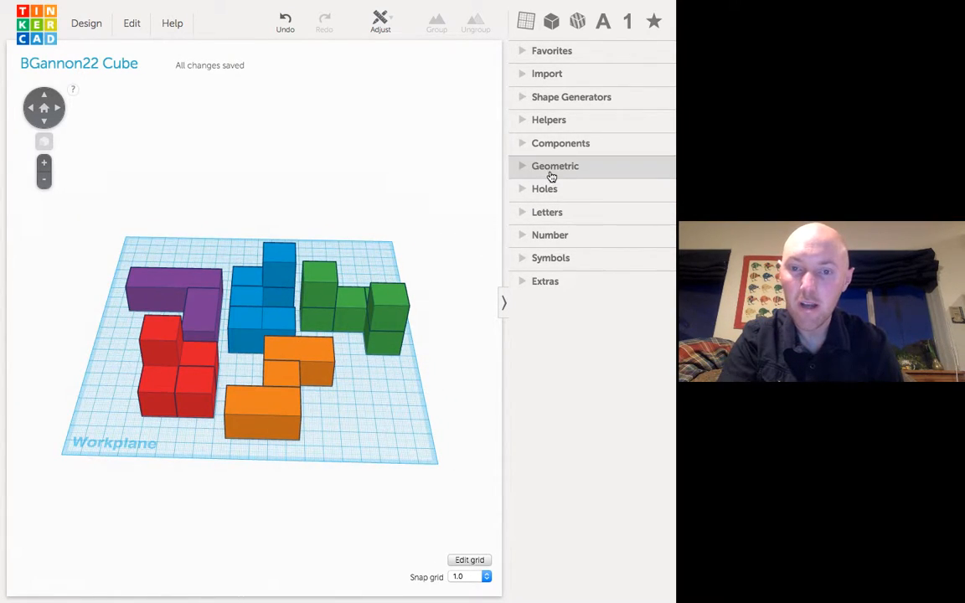
left_click(563, 101)
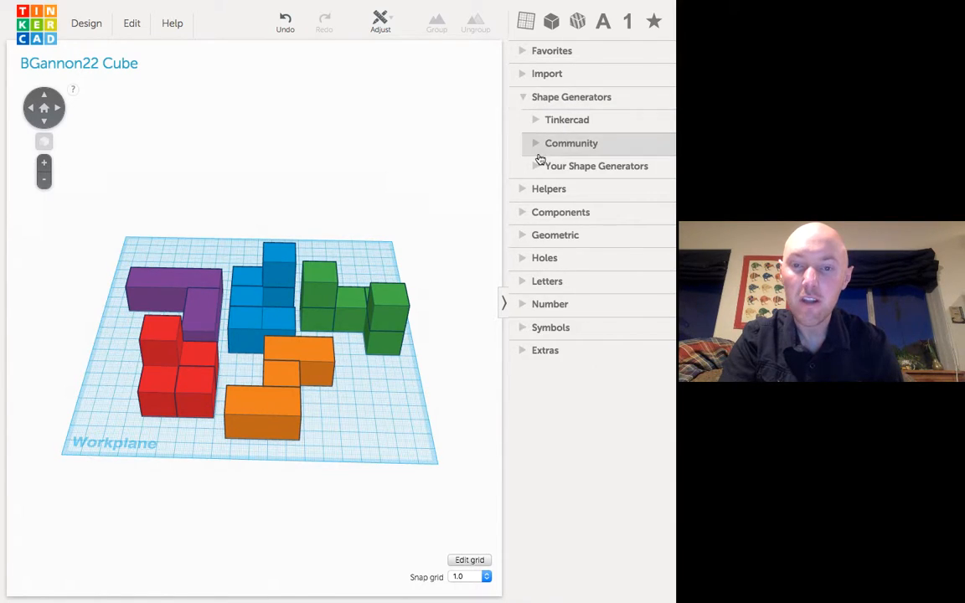
left_click(530, 123)
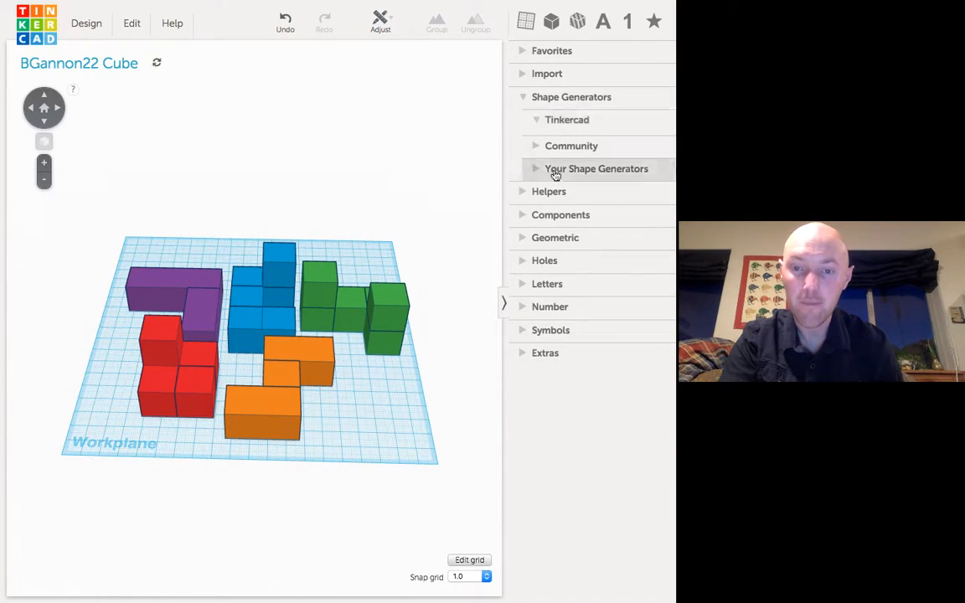
left_click(526, 239)
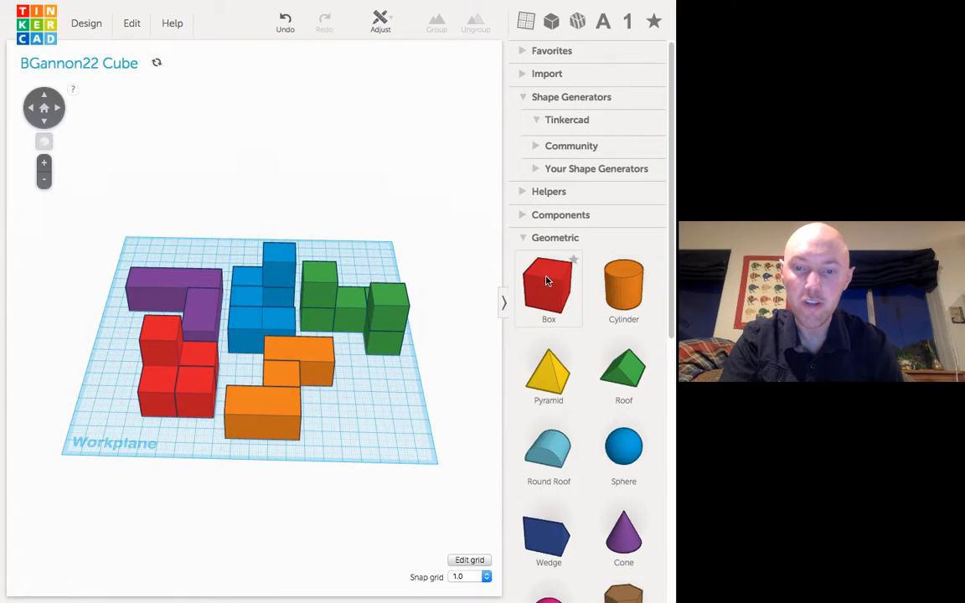
Ungroup the orange piece into its individual boxes, select one of them, and undo the ungrouping.
right_click_drag(353, 427, 344, 389)
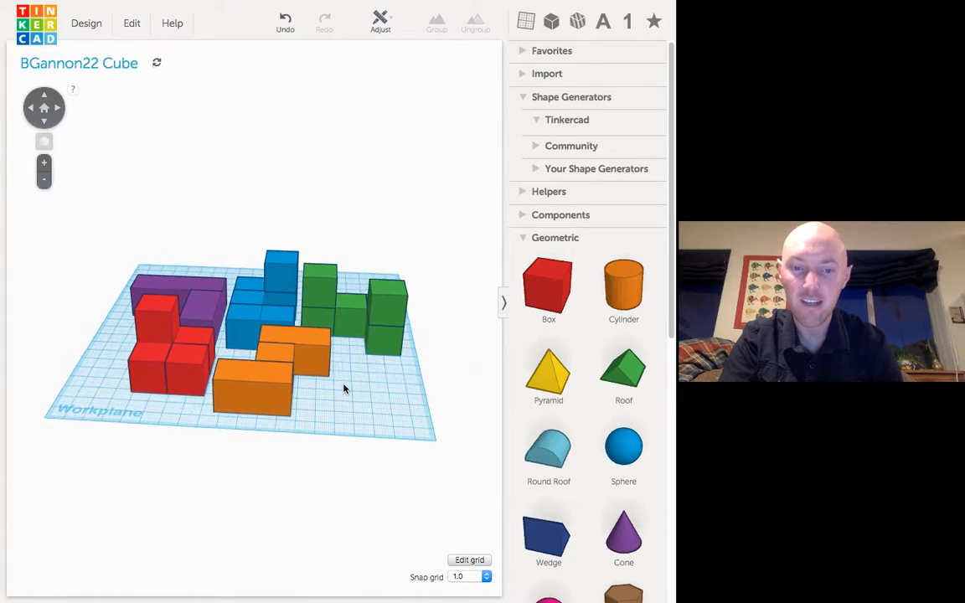
left_click(282, 382)
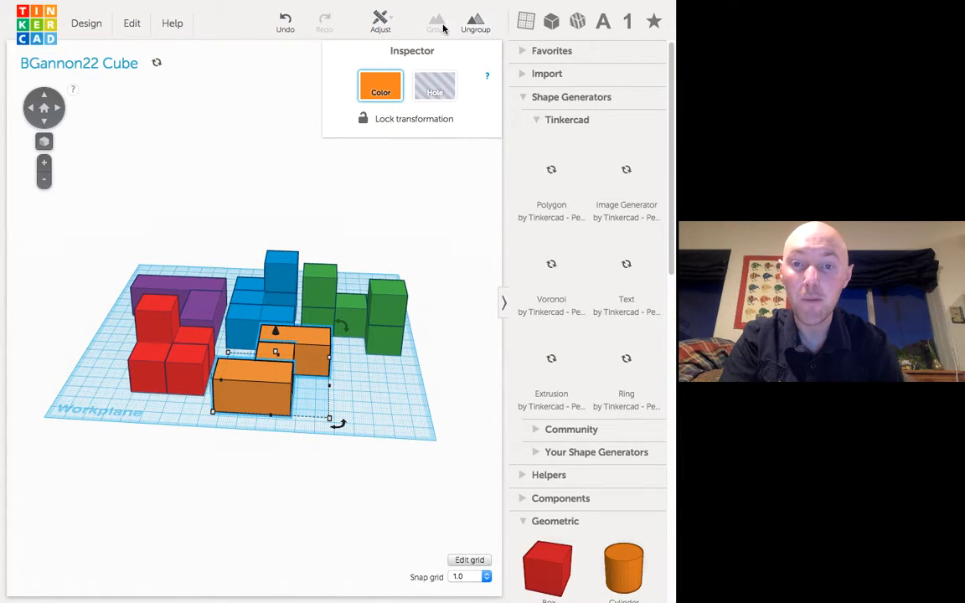
left_click(476, 26)
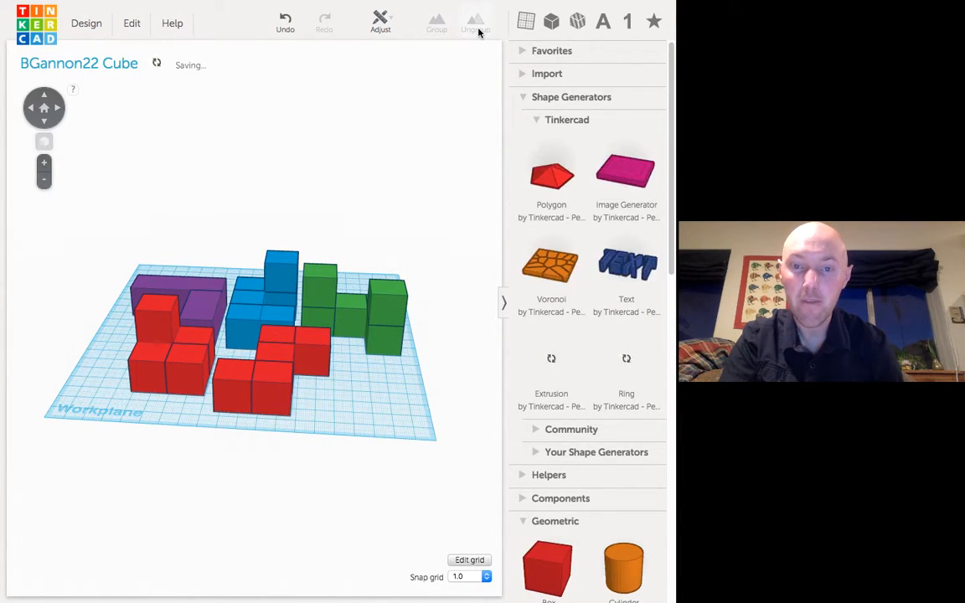
left_click(329, 343)
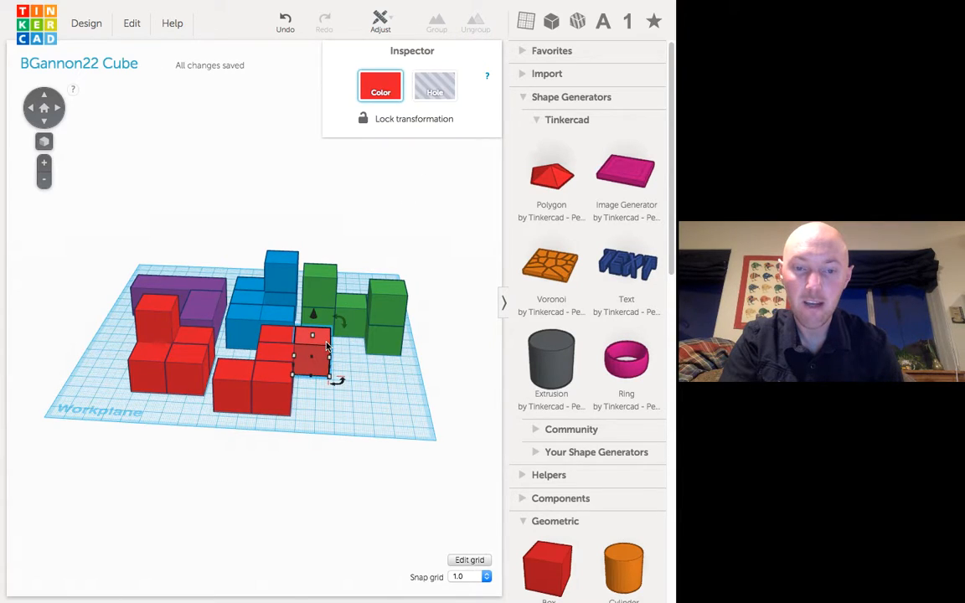
left_click(350, 390)
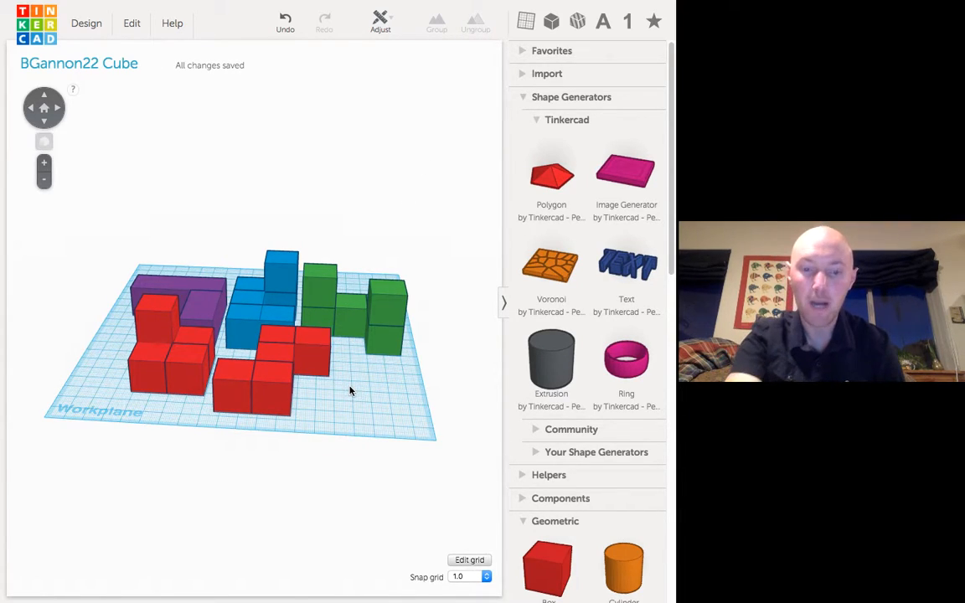
key("ctrl+z")
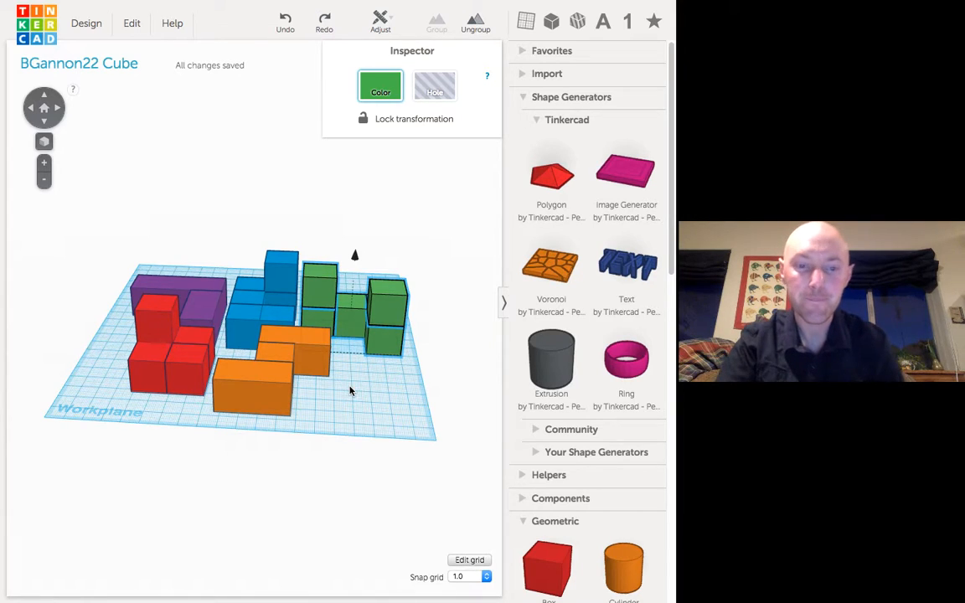
left_click(350, 390)
Zoom in on the orange piece to fit it in the view, and clear the selection.
left_click(286, 383)
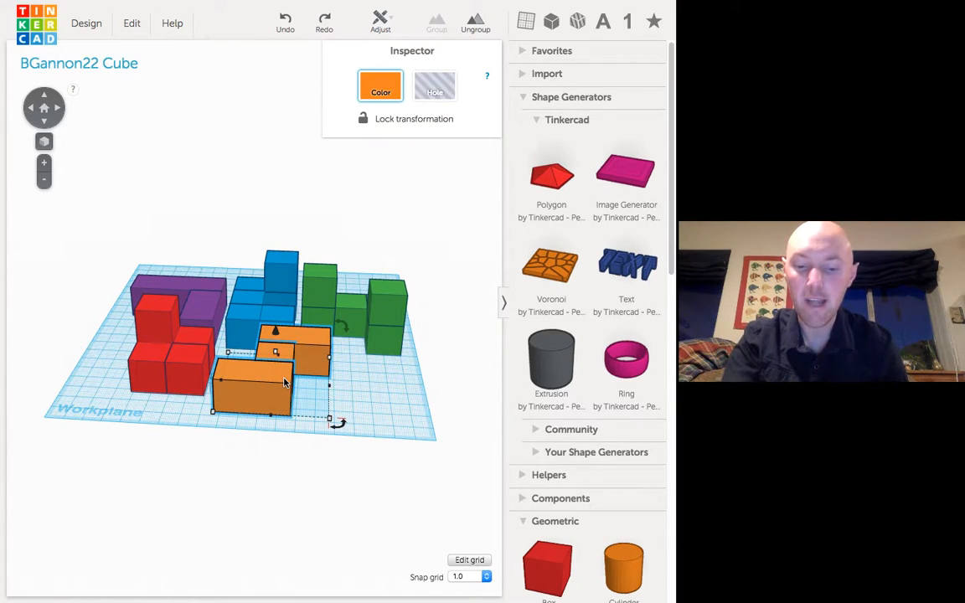
key("f")
left_click(277, 563)
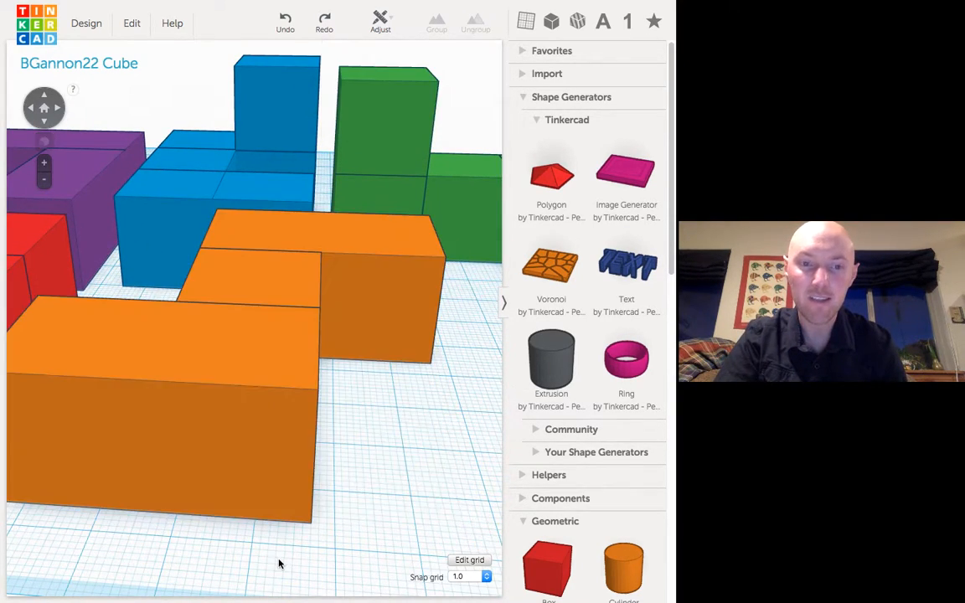
Examine the green piece up close, and view the whole arrangement of pieces from a higher angle.
key("f")
left_click(390, 244)
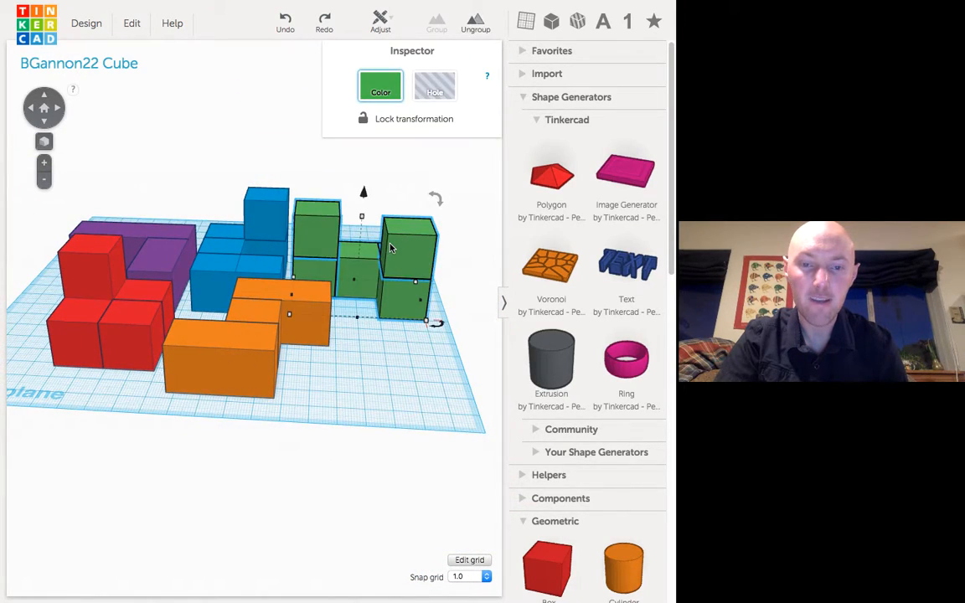
key("f")
left_click(288, 554)
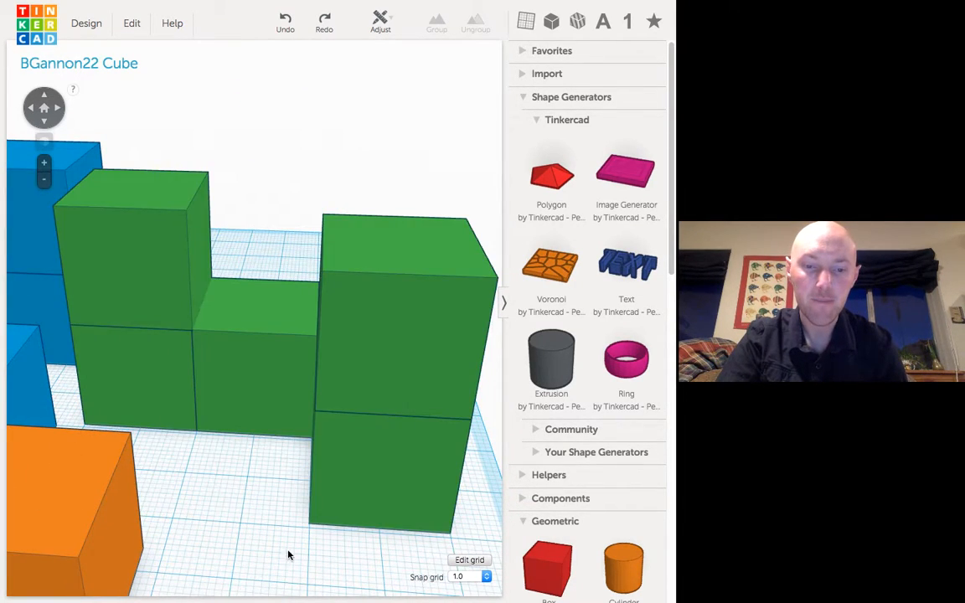
scroll(287, 560, "down", 5)
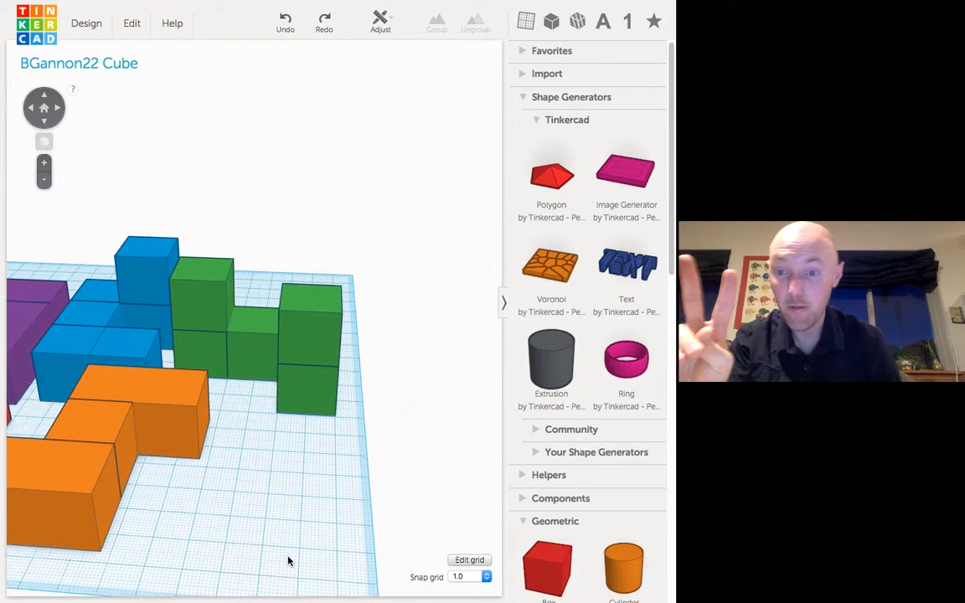
mouse_move(295, 4)
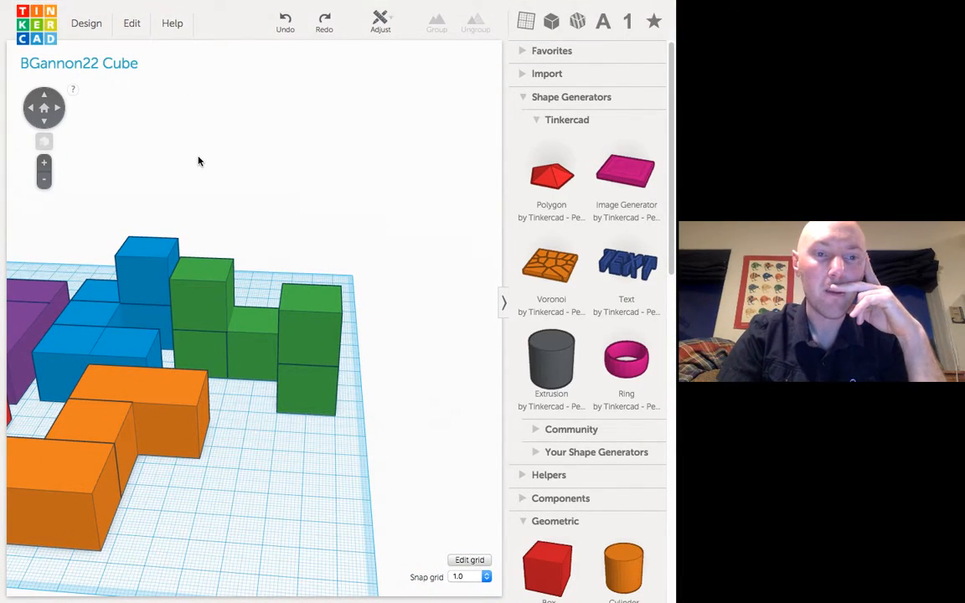
scroll(198, 161, "down", 5)
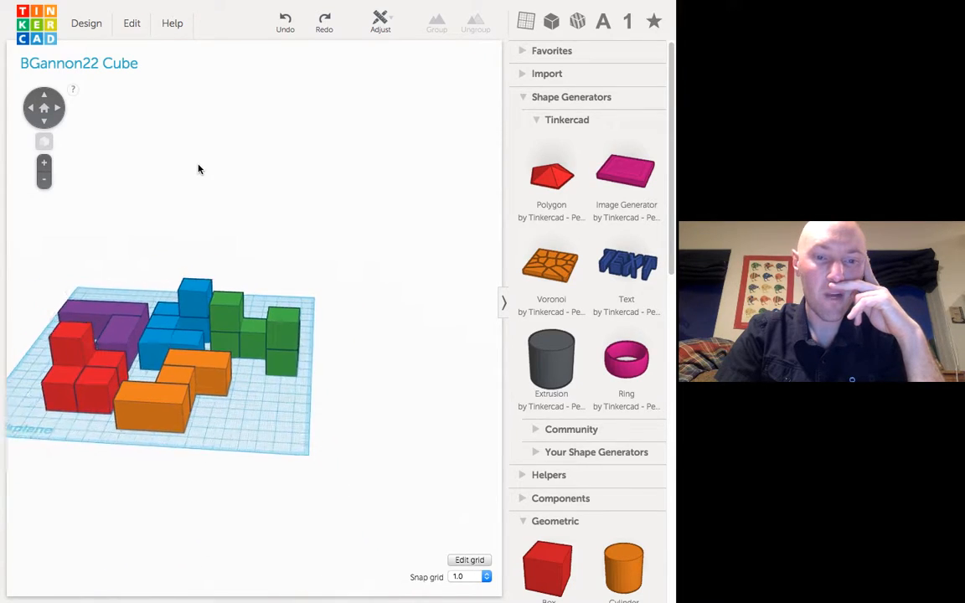
right_click_drag(232, 356, 263, 389)
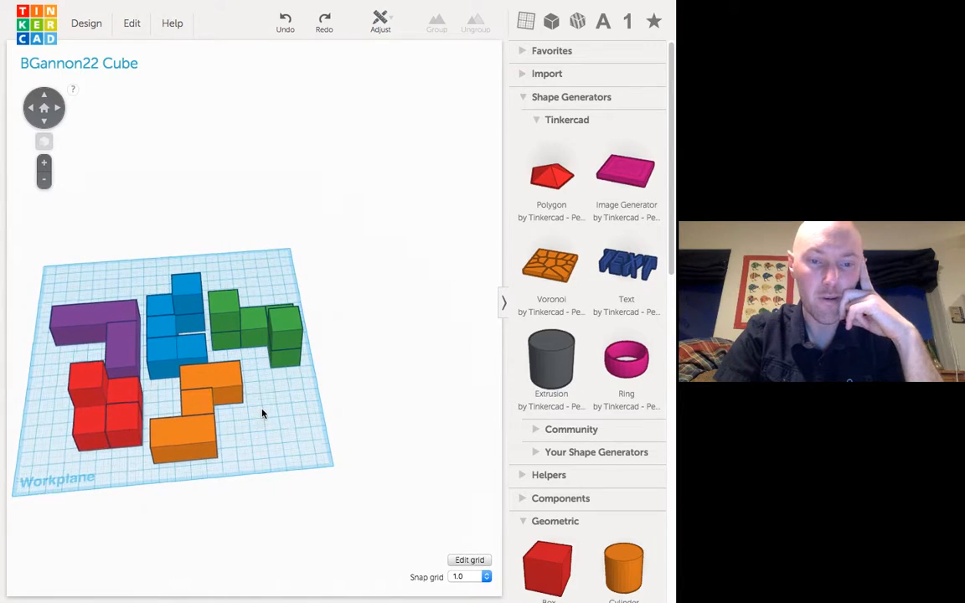
Switch to the other open Tinkercad design and place a red box on its empty workplane.
mouse_move(378, 24)
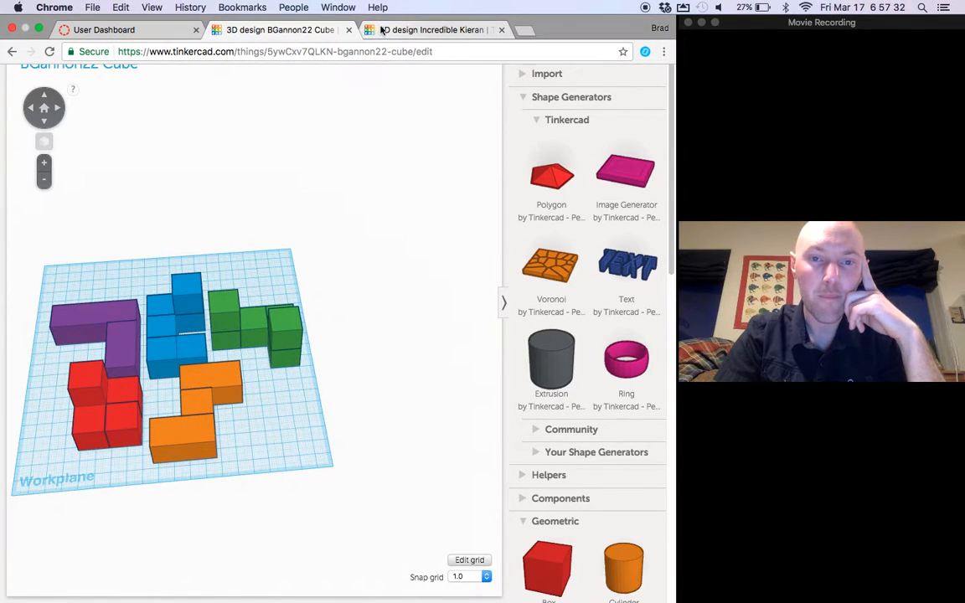
left_click(386, 30)
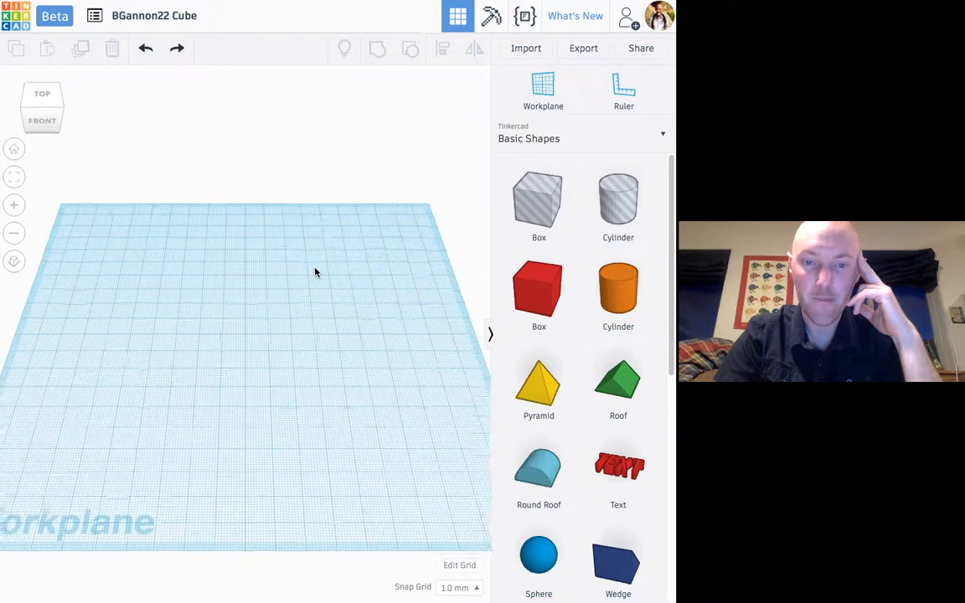
left_click_drag(547, 289, 232, 323)
left_click(272, 366)
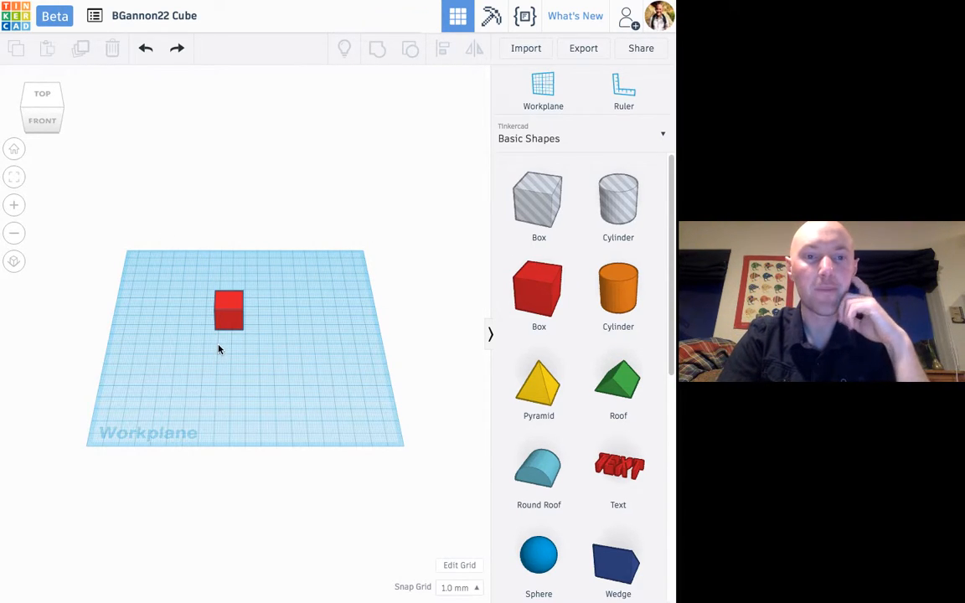
Check the design's name field without changing it, and export everything in the design as an STL file.
left_click(178, 17)
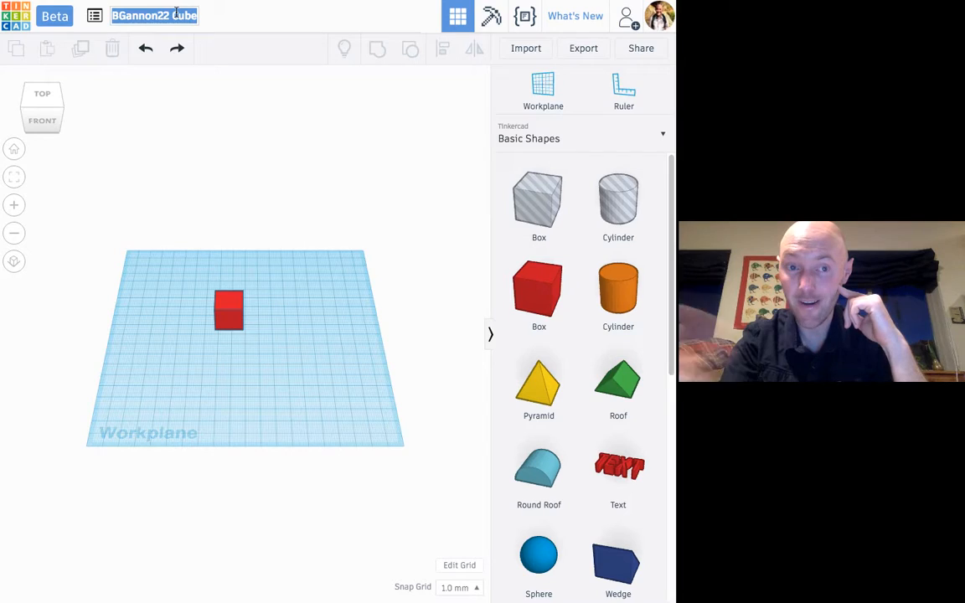
left_click(326, 199)
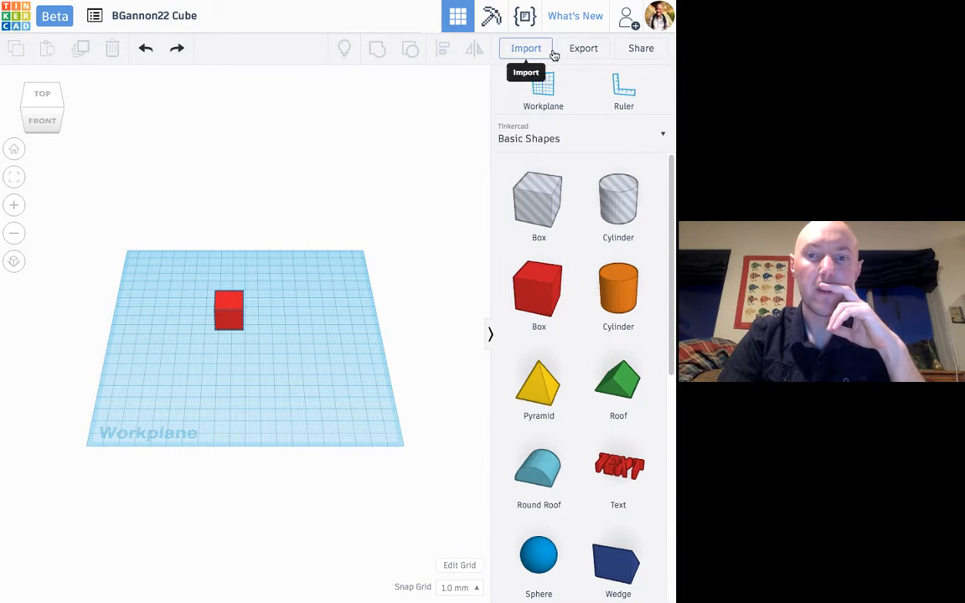
left_click(578, 49)
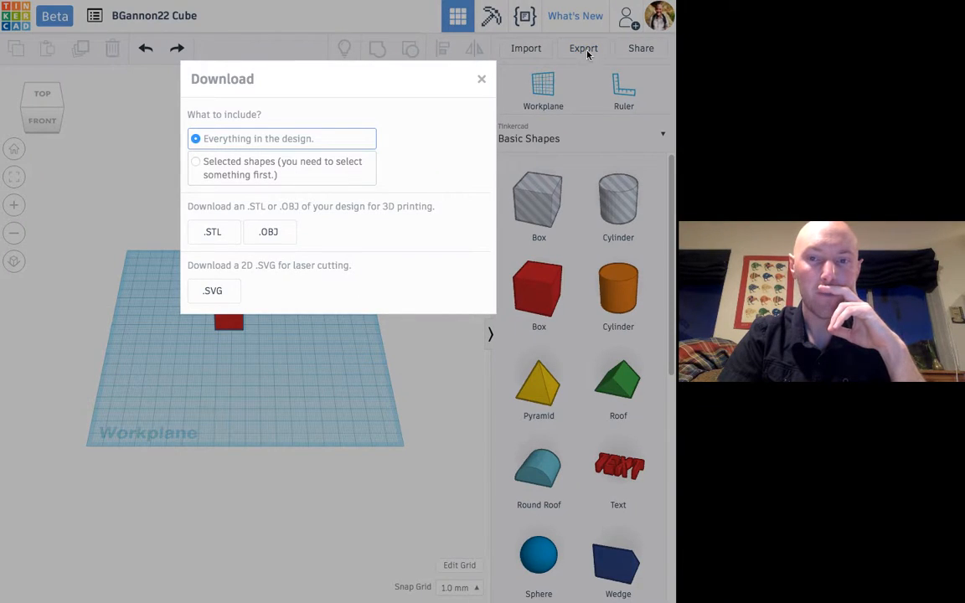
left_click(213, 232)
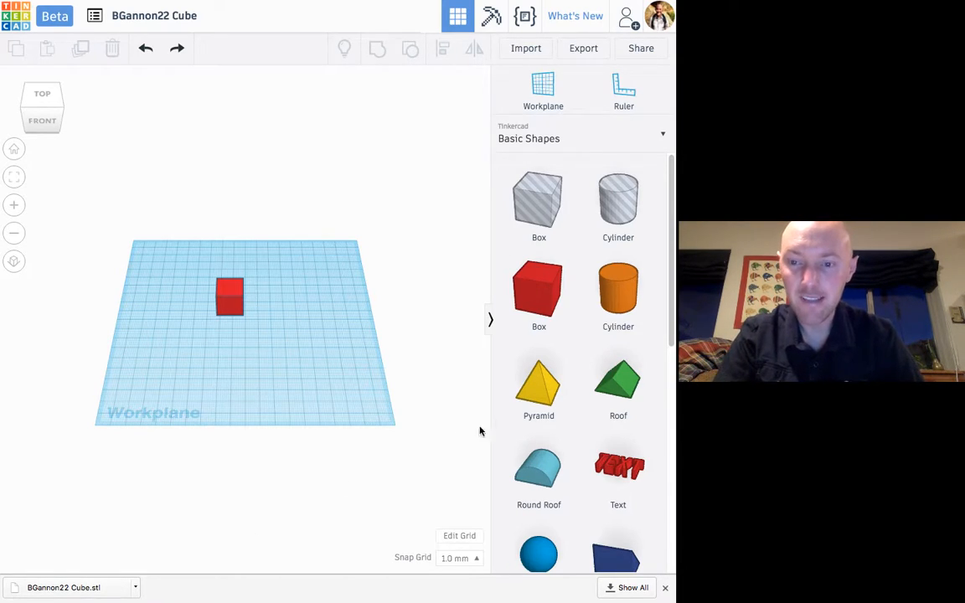
mouse_move(777, 455)
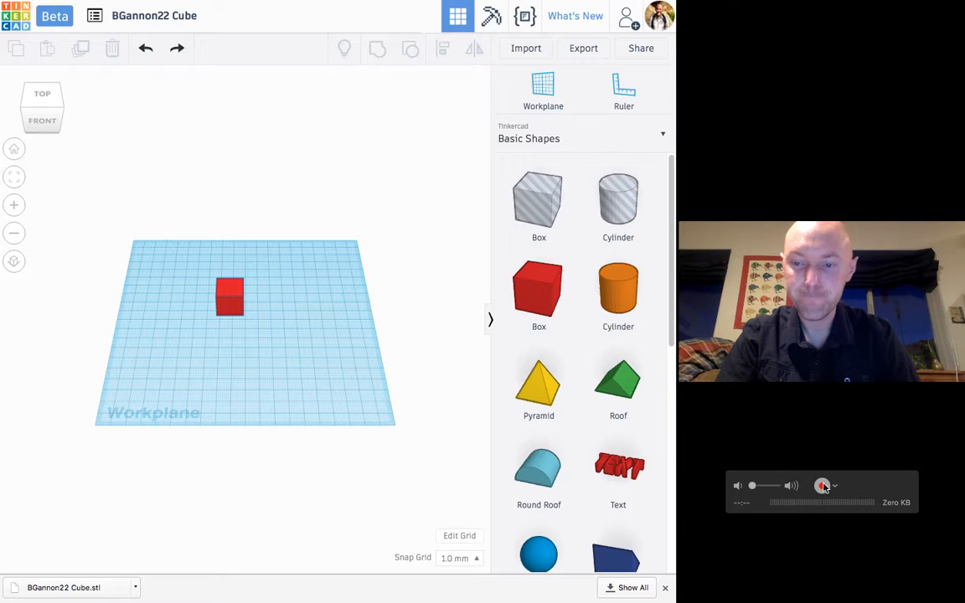